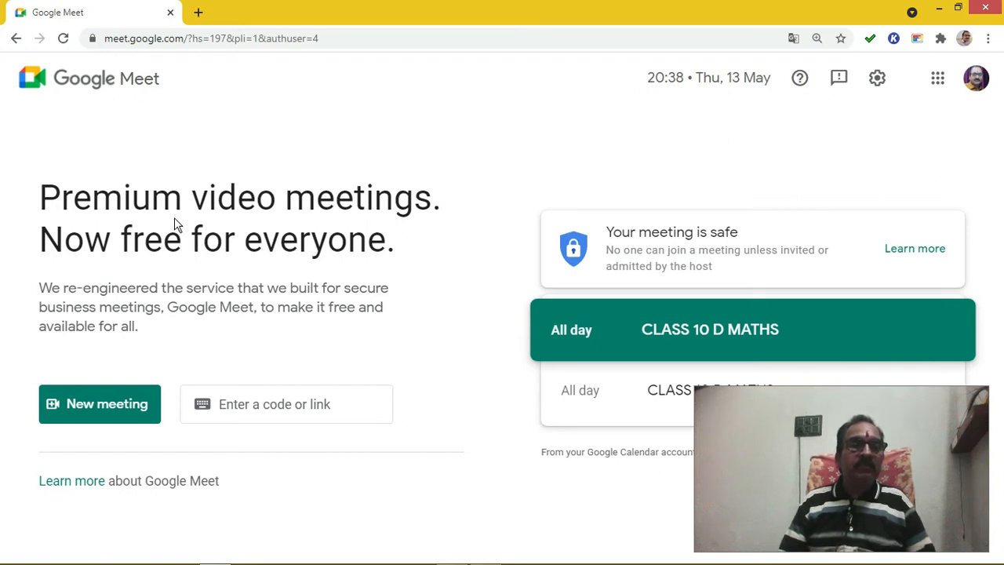
- From Google Meet's New meeting menu, schedule the meeting in Google Calendar
left_click(104, 407)
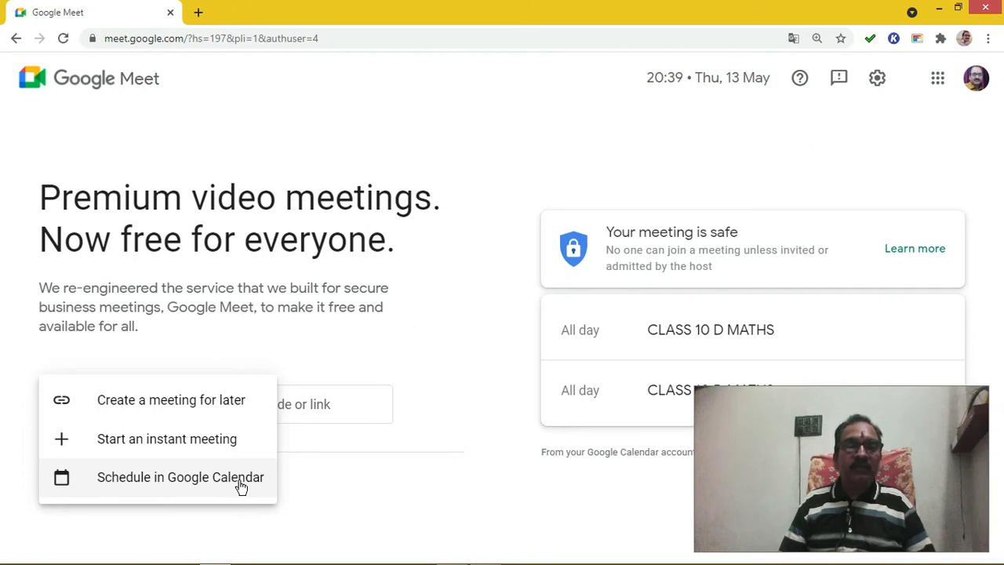
left_click(192, 478)
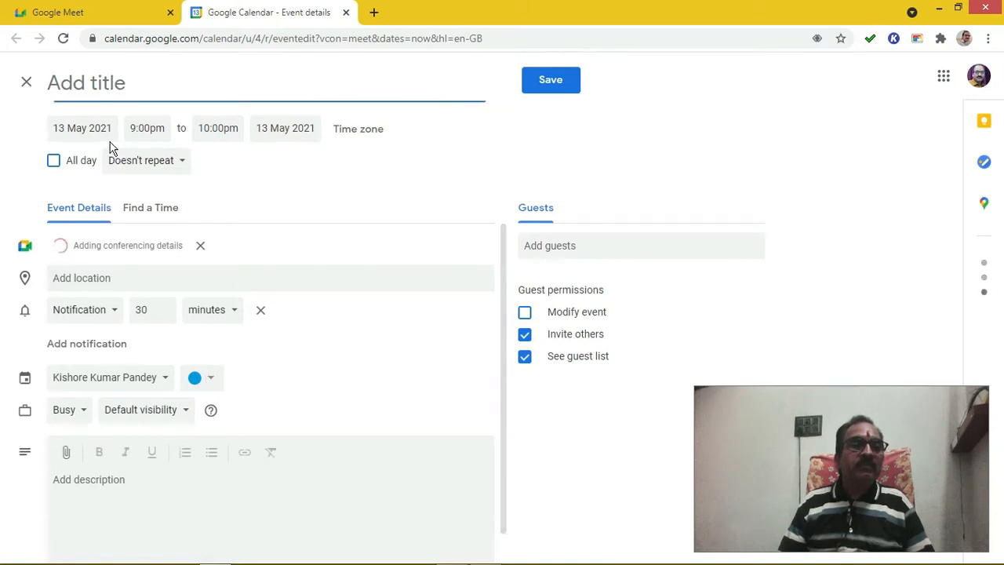
- Close the detailed event page and create a new event for Thursday 13 May, 9–10pm
left_click(26, 85)
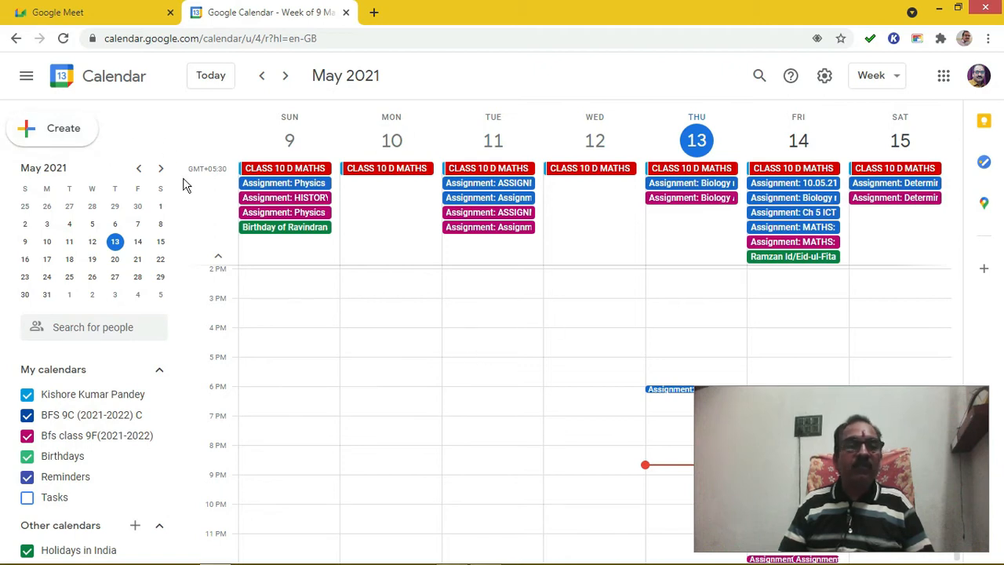
left_click(57, 130)
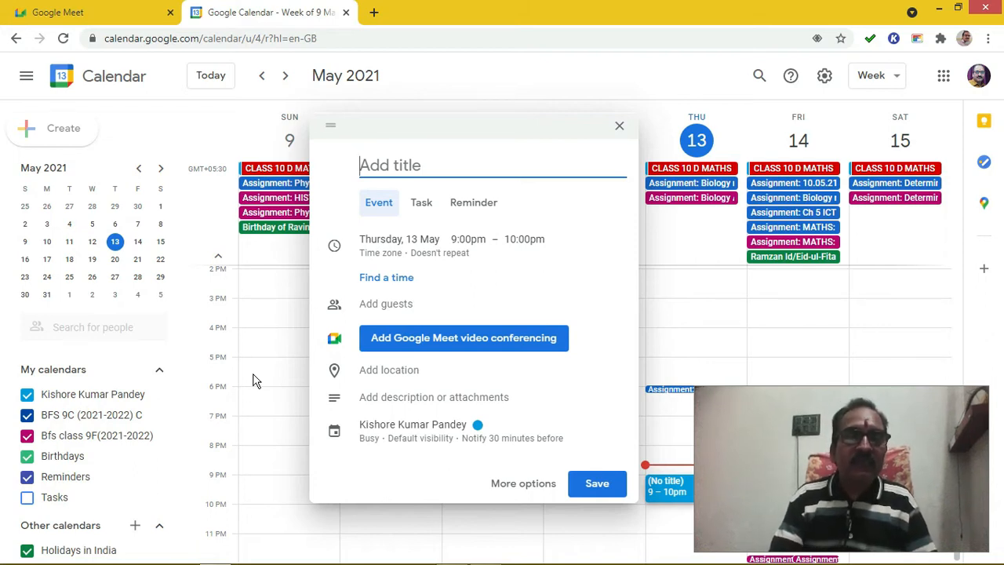
- Enter 'CLASS 10 C MATHS' as the title of the 13 May 9–10pm event
type("CLASS")
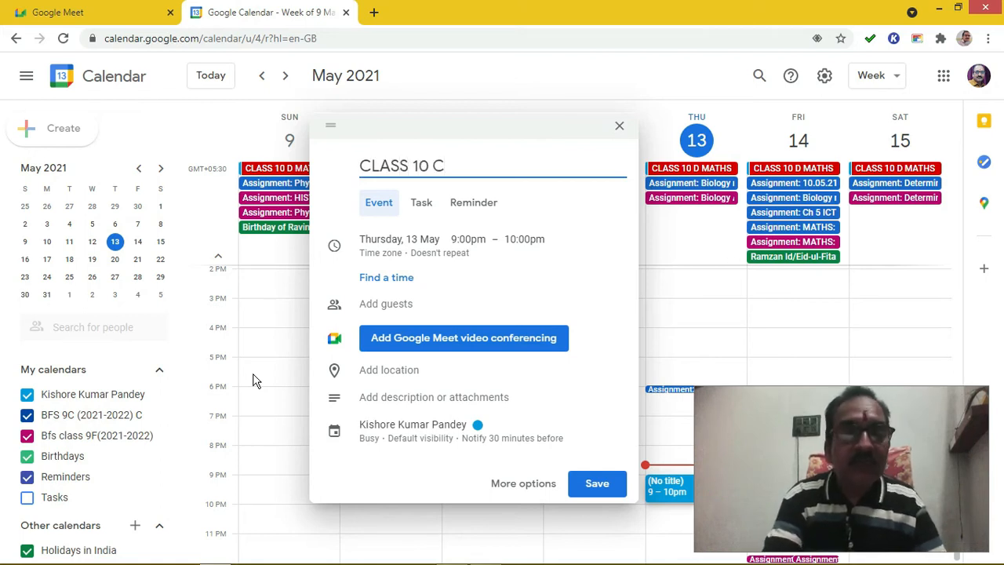
type("10 C M")
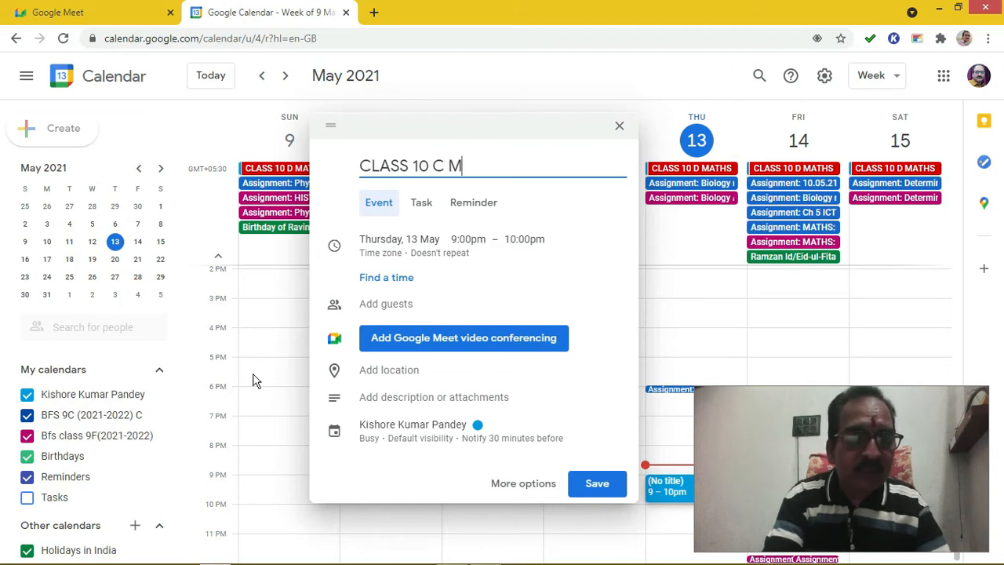
type("ATHS")
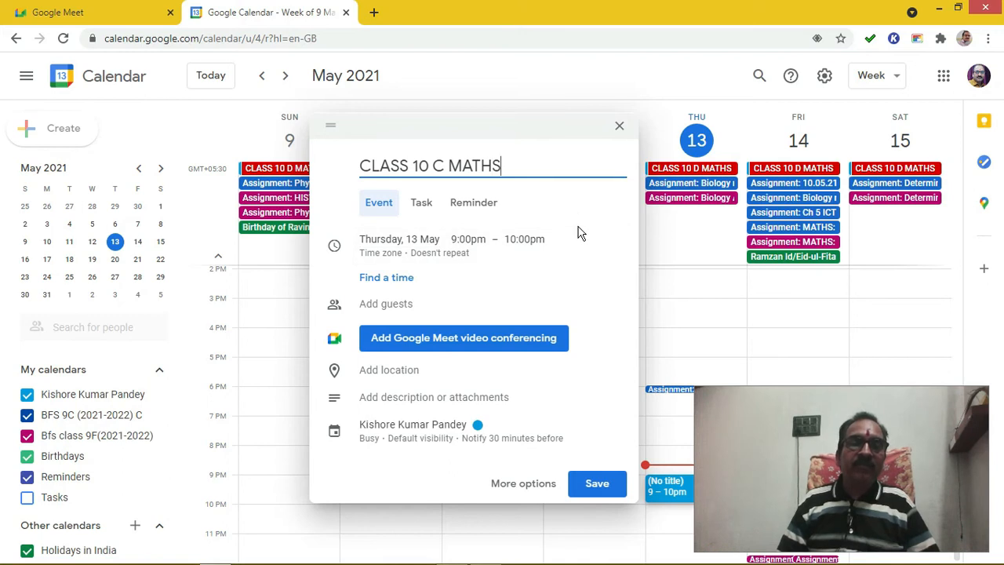
left_click(583, 277)
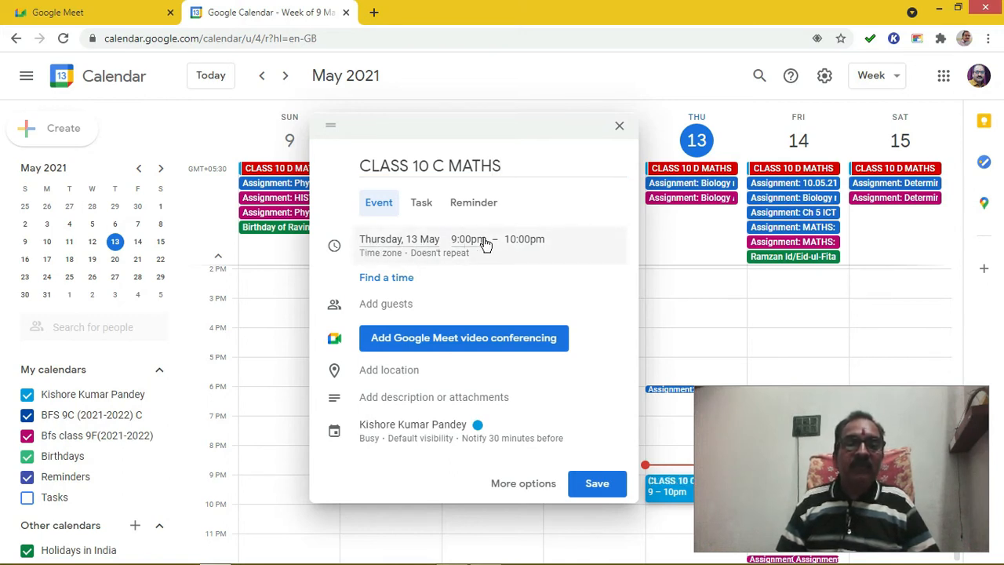
- Change the event date from 13 May to Monday 14 June 2021
left_click(395, 244)
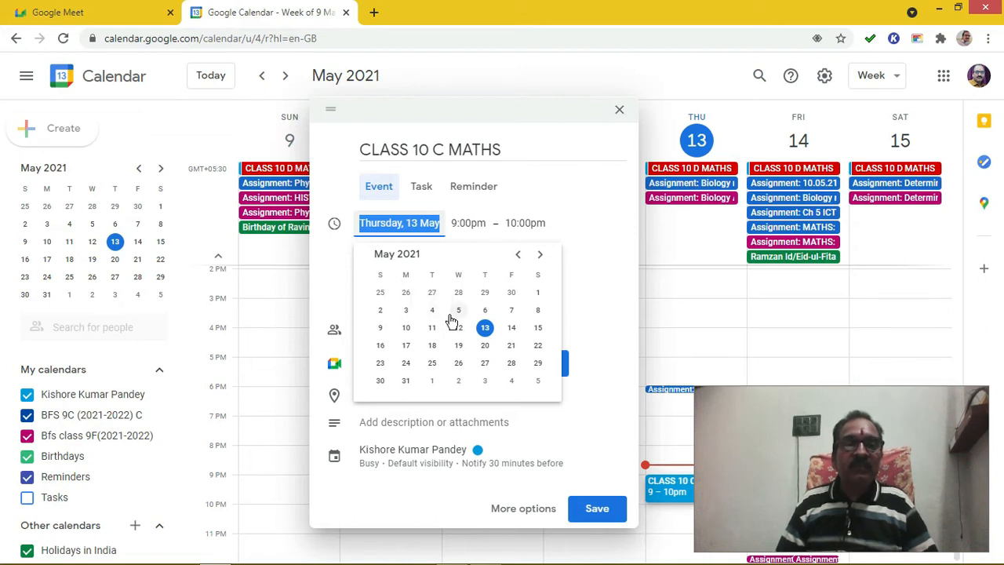
left_click(540, 257)
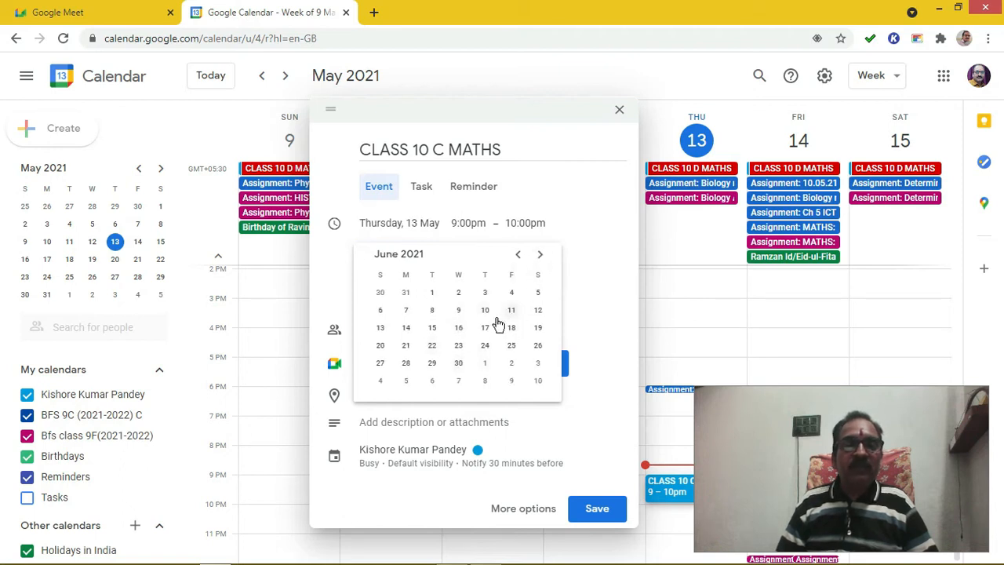
left_click(406, 328)
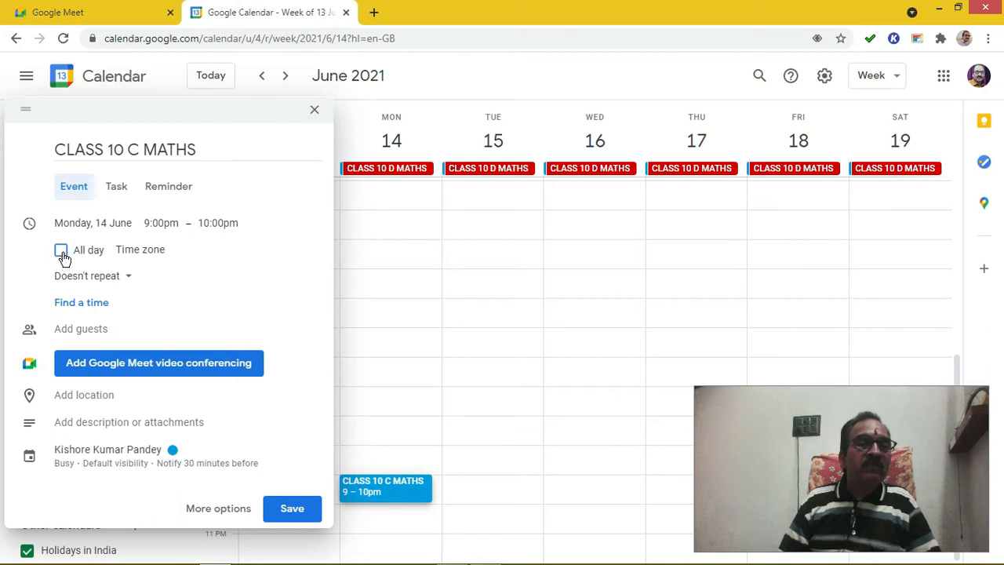
- Set the event to start at 6:30am and end at 12:30pm
left_click(167, 225)
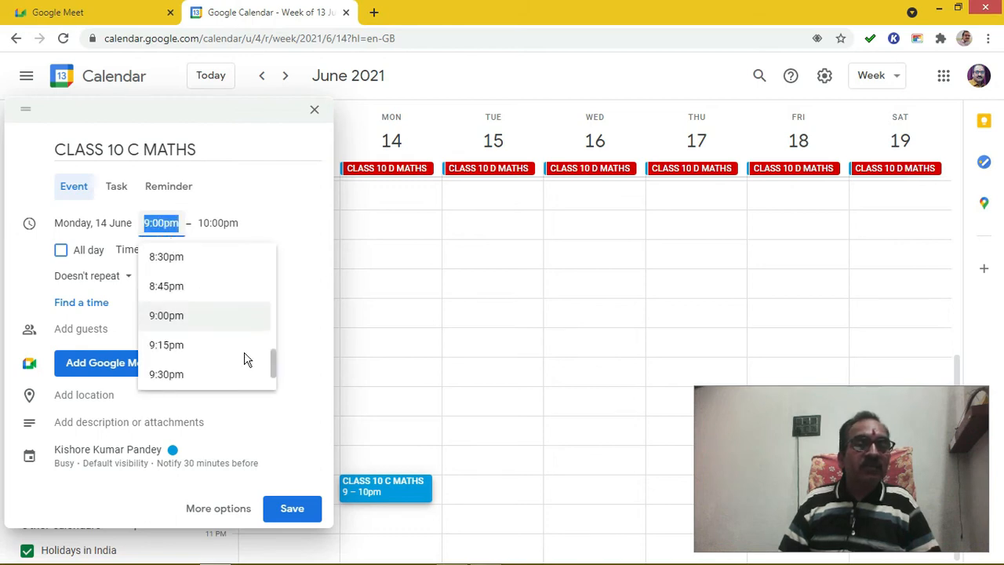
left_click_drag(274, 370, 265, 294)
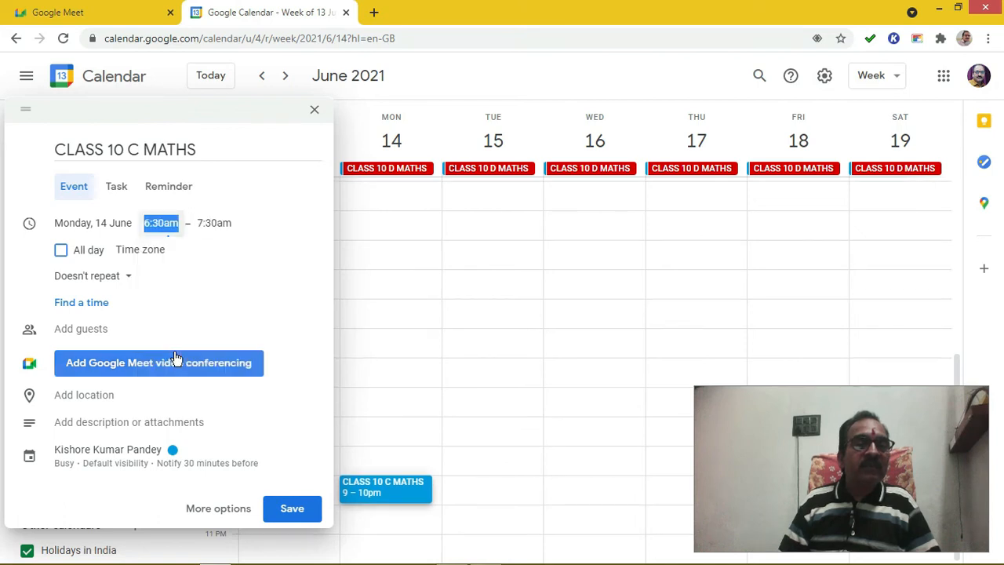
left_click(173, 352)
left_click(215, 204)
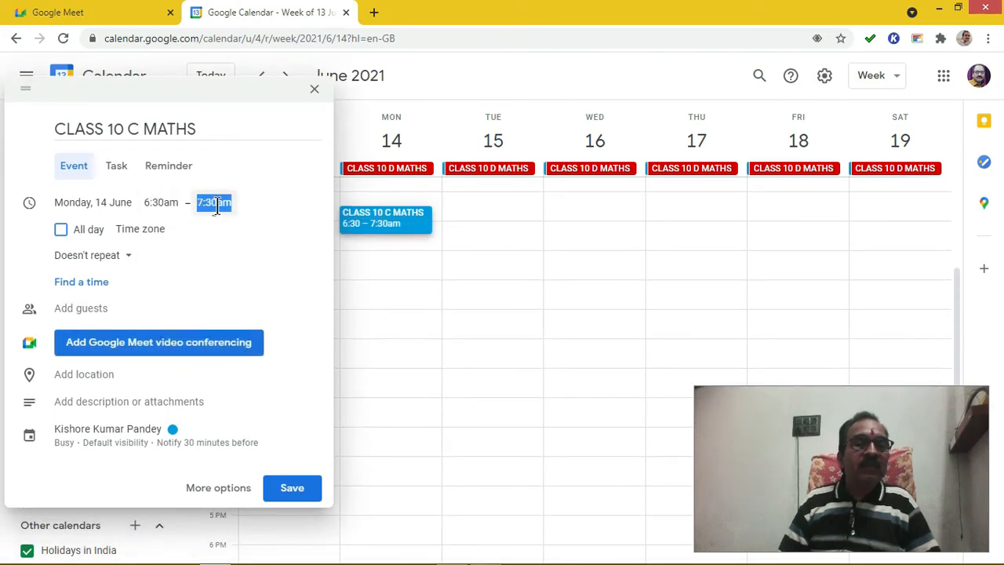
left_click_drag(325, 243, 328, 277)
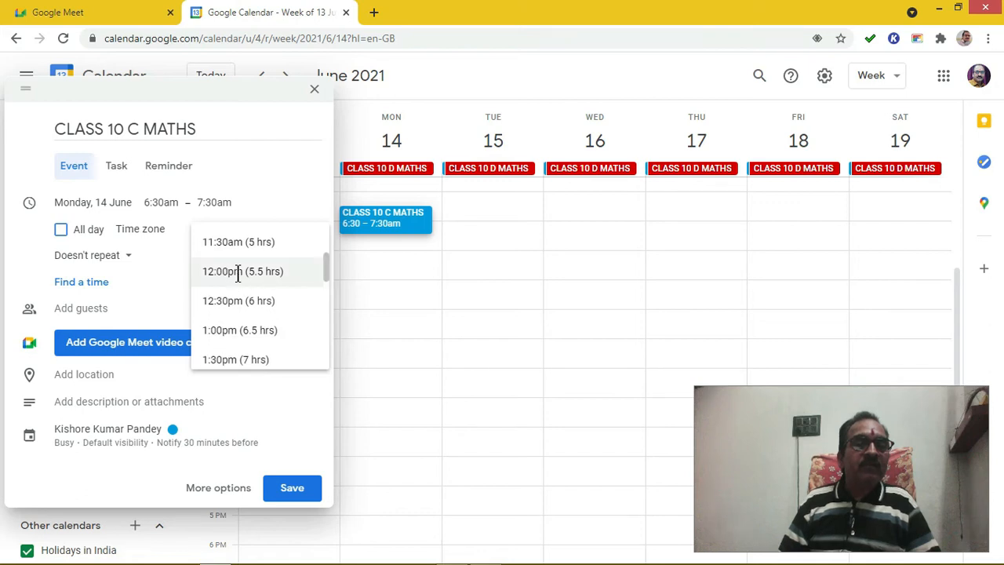
left_click(228, 302)
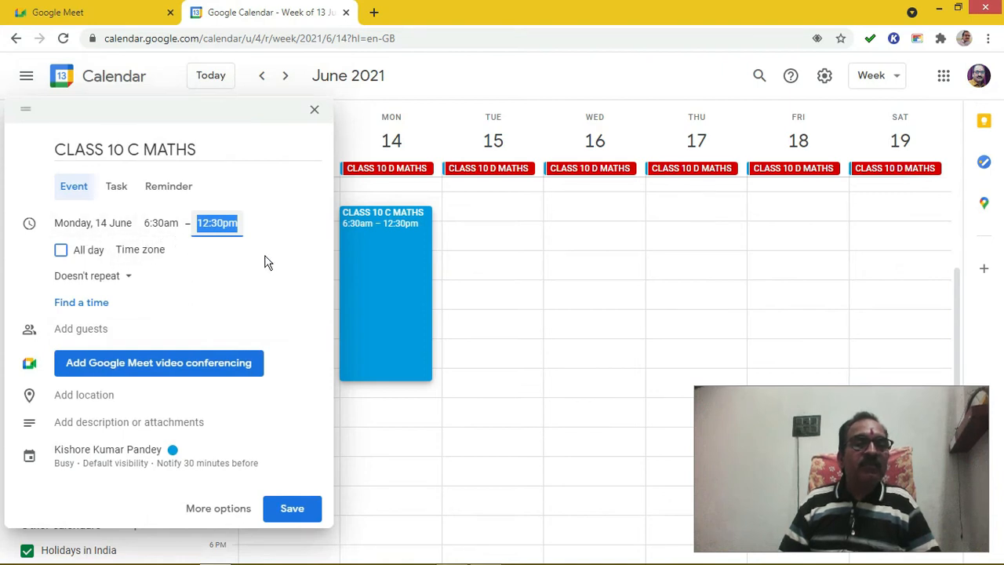
left_click(299, 263)
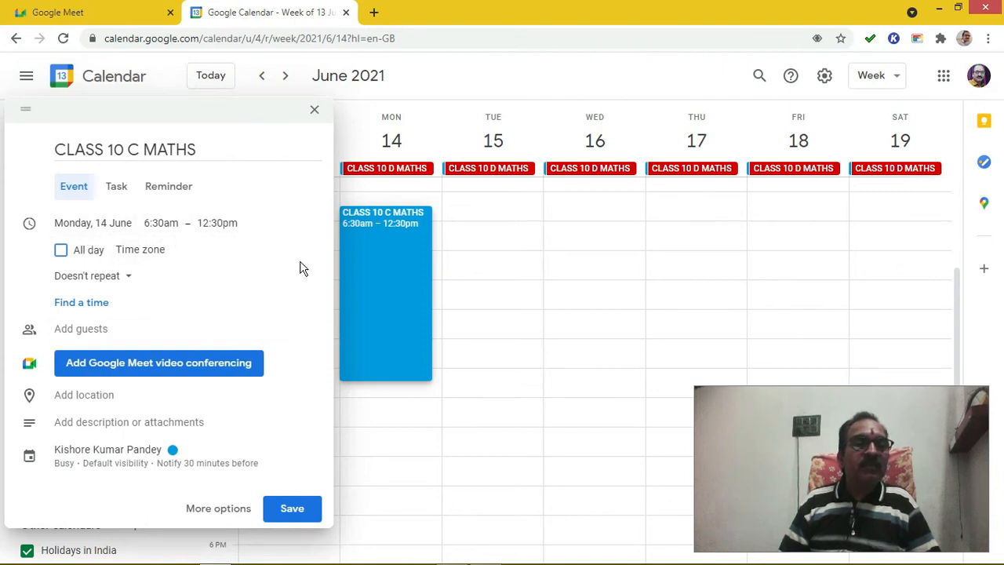
- Make the event all-day from 14 June to 31 January 2022, repeating daily
left_click(61, 250)
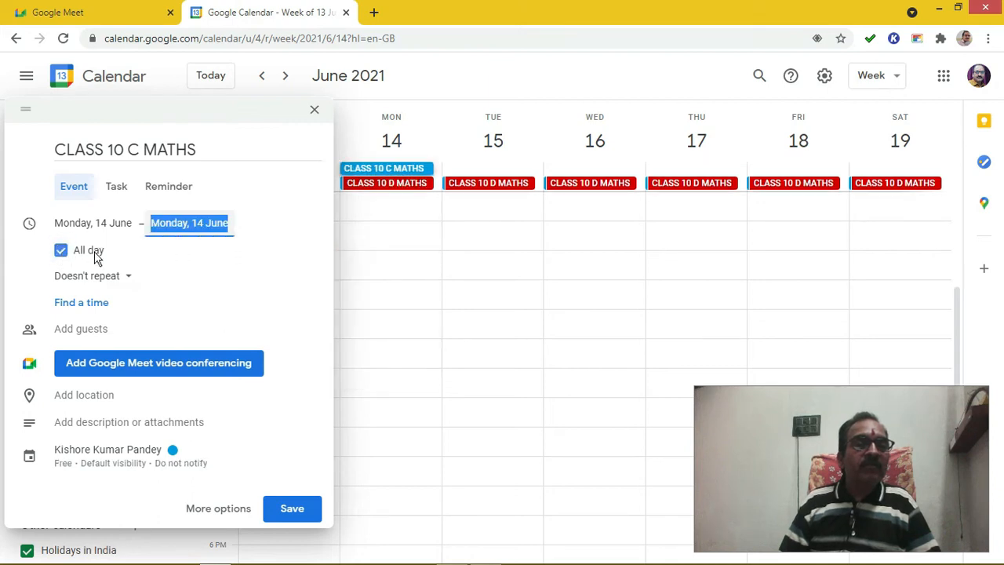
left_click(265, 282)
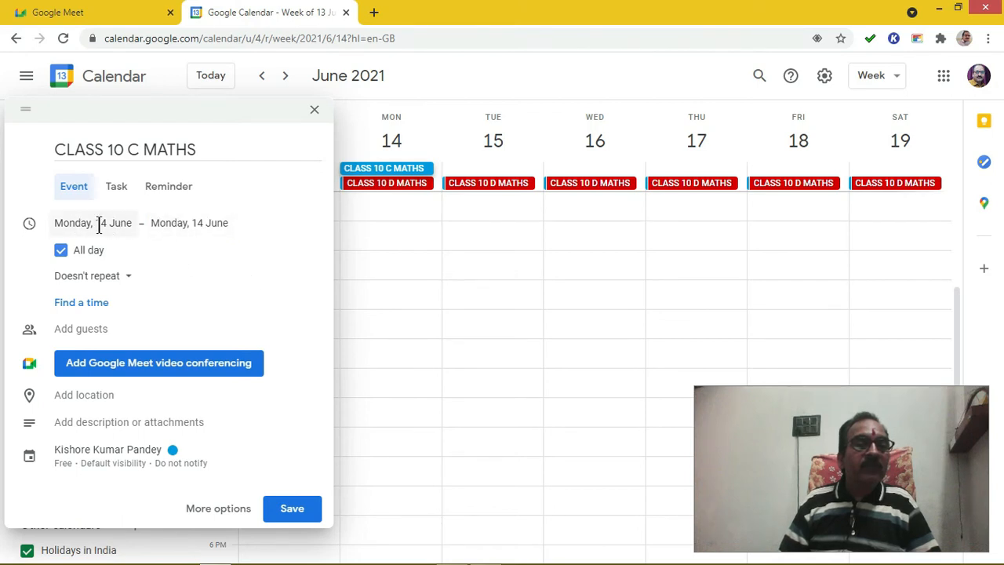
left_click(180, 224)
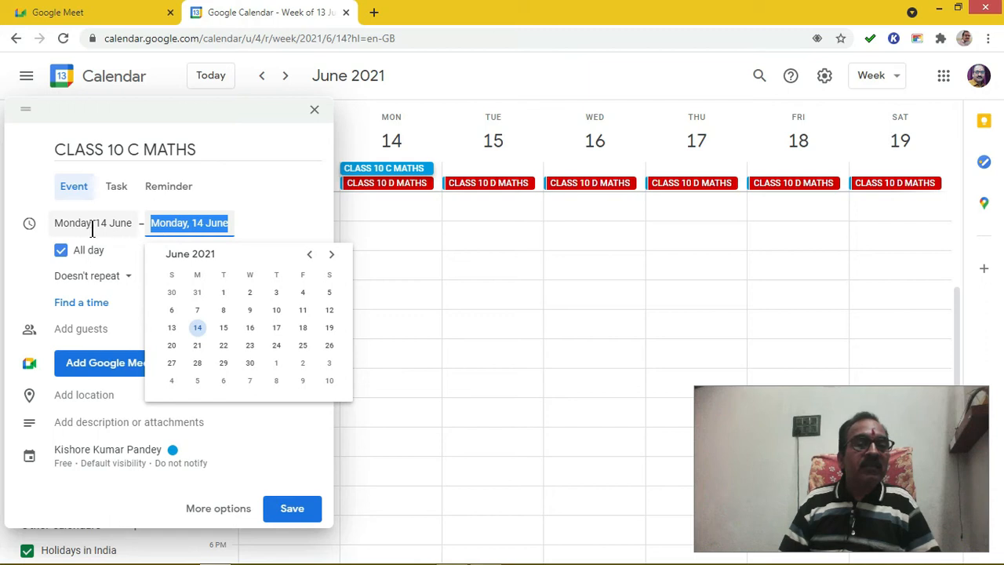
left_click(332, 259)
left_click(333, 260)
left_click(332, 260)
left_click(333, 259)
left_click(332, 260)
left_click(333, 259)
left_click(333, 260)
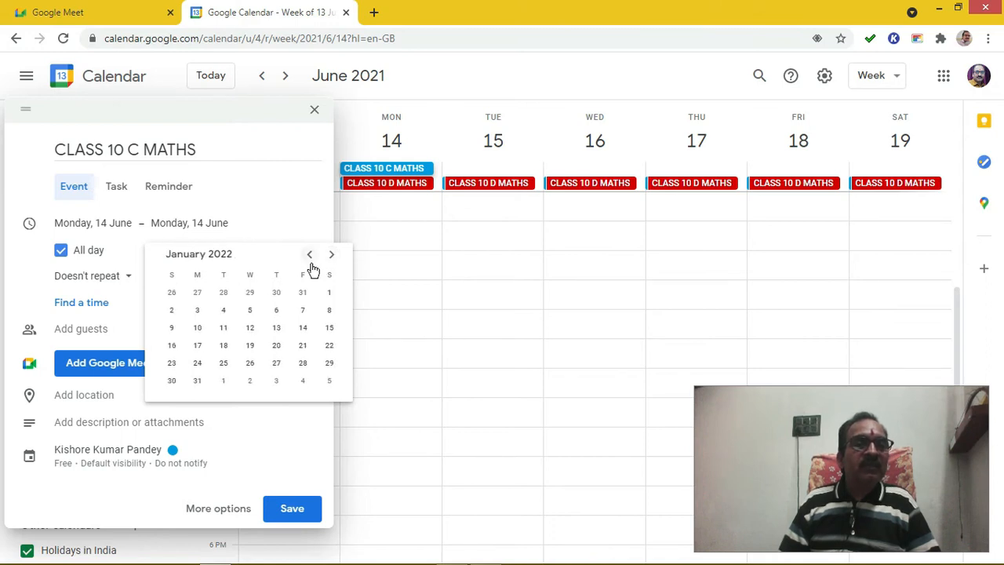
left_click(197, 381)
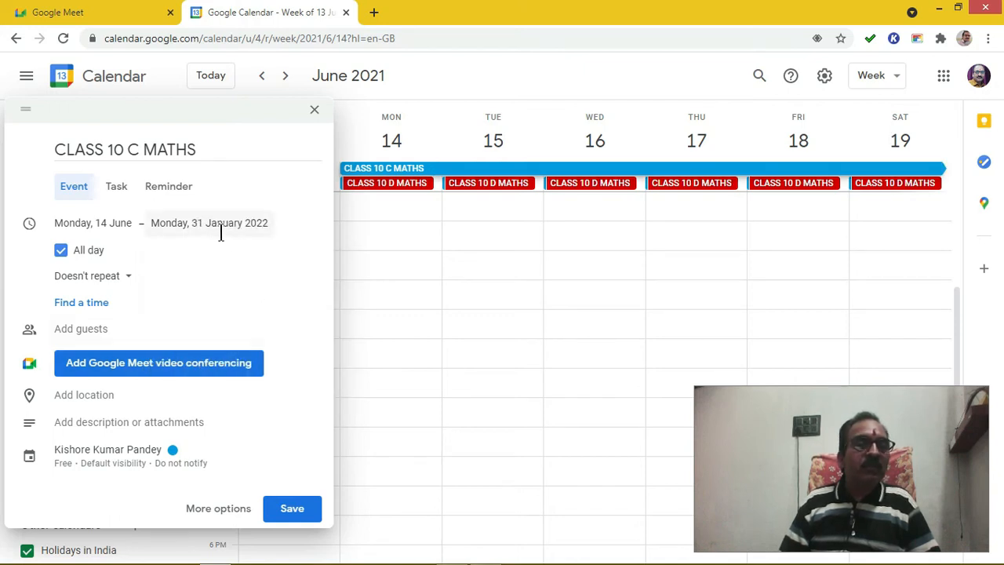
left_click(130, 281)
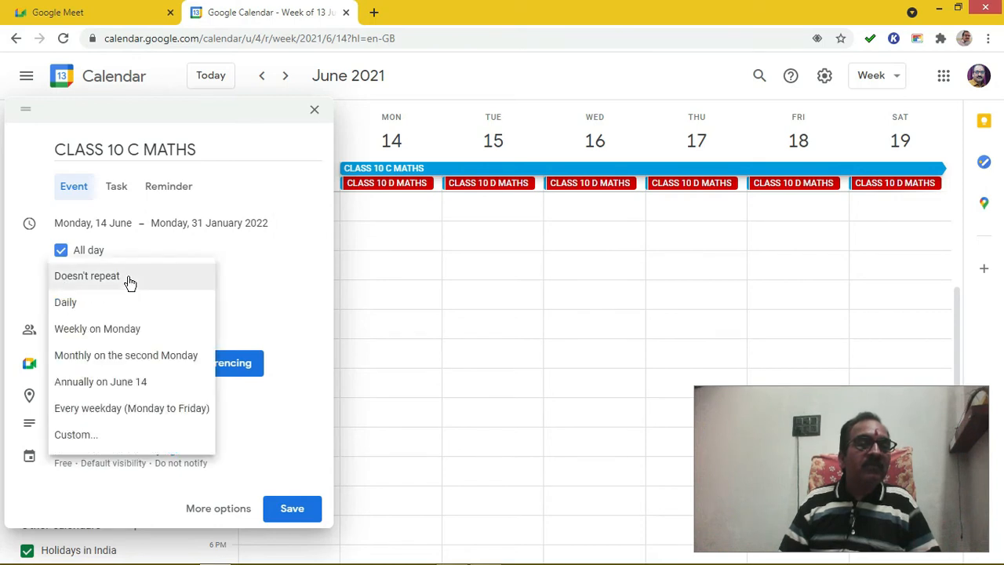
left_click(71, 305)
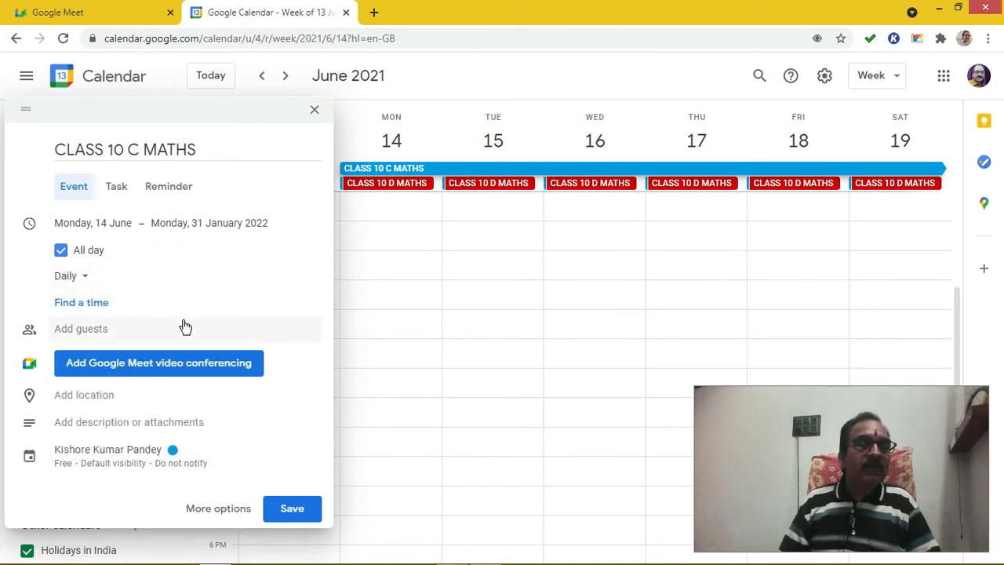
- Add one guest to the event by entering their Gmail address
left_click(97, 333)
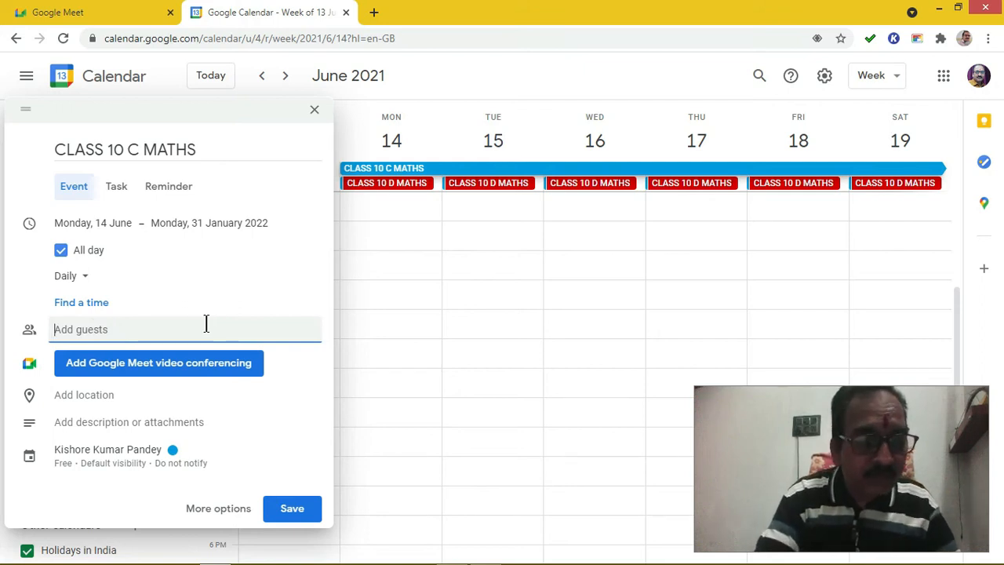
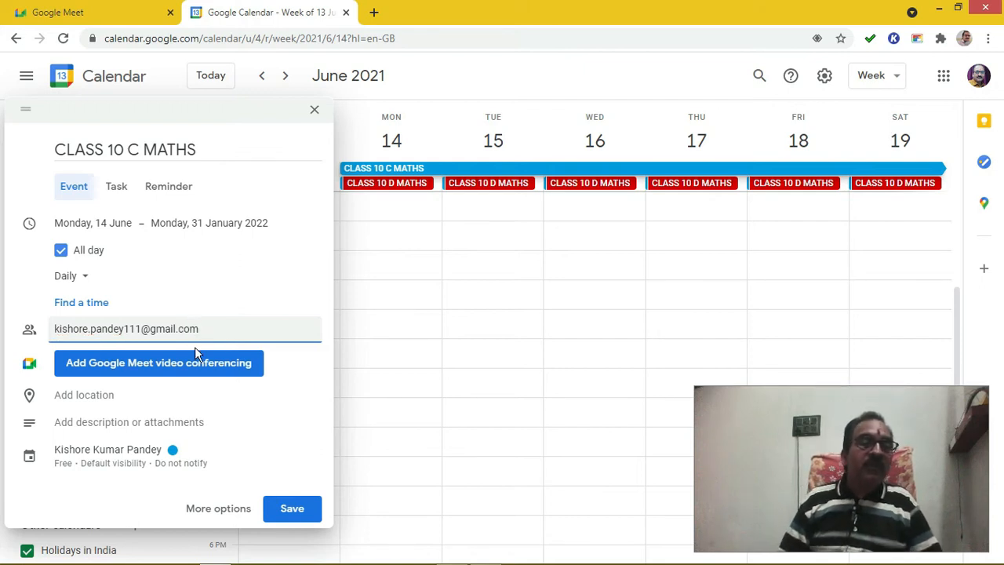
left_click(286, 392)
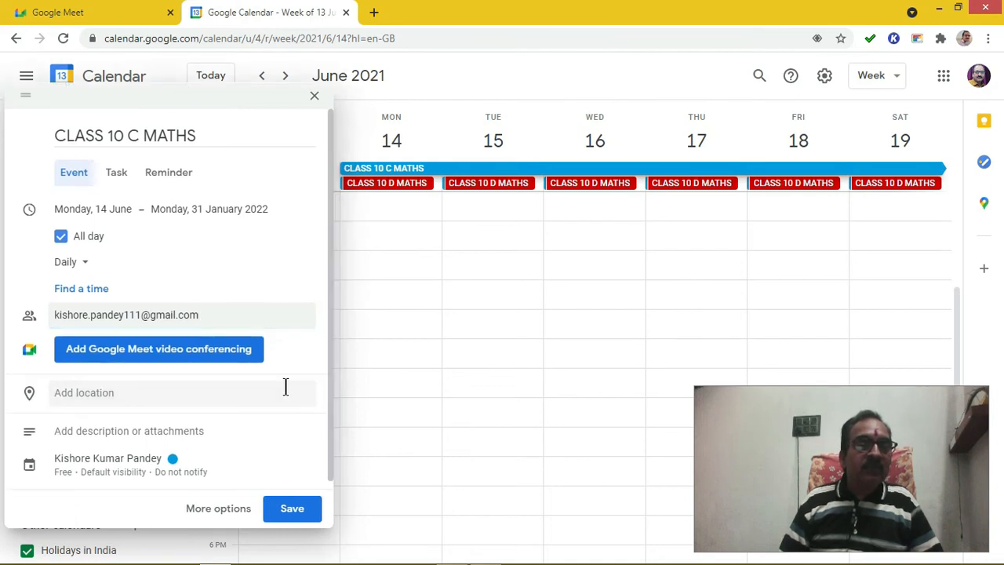
left_click(210, 318)
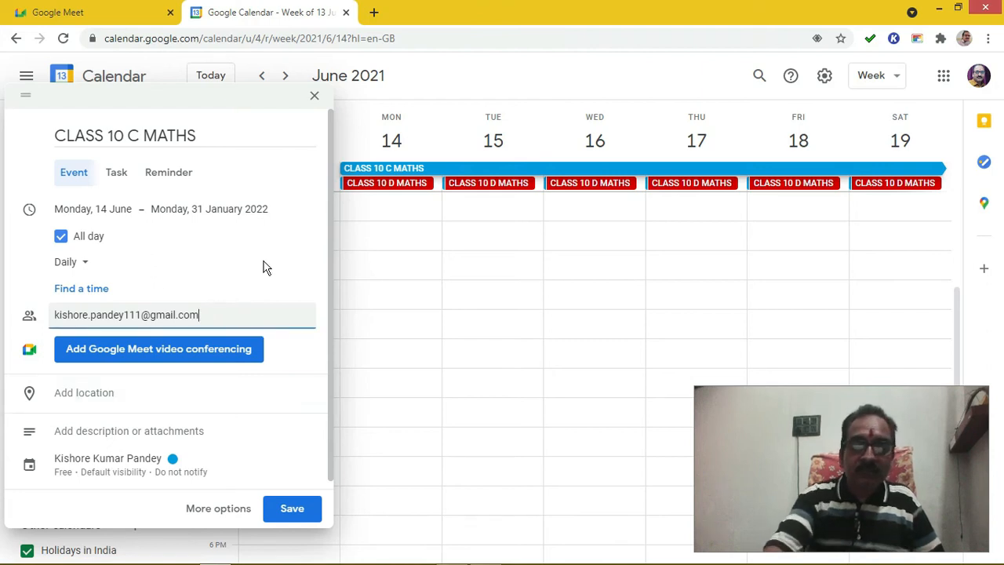
key("Return")
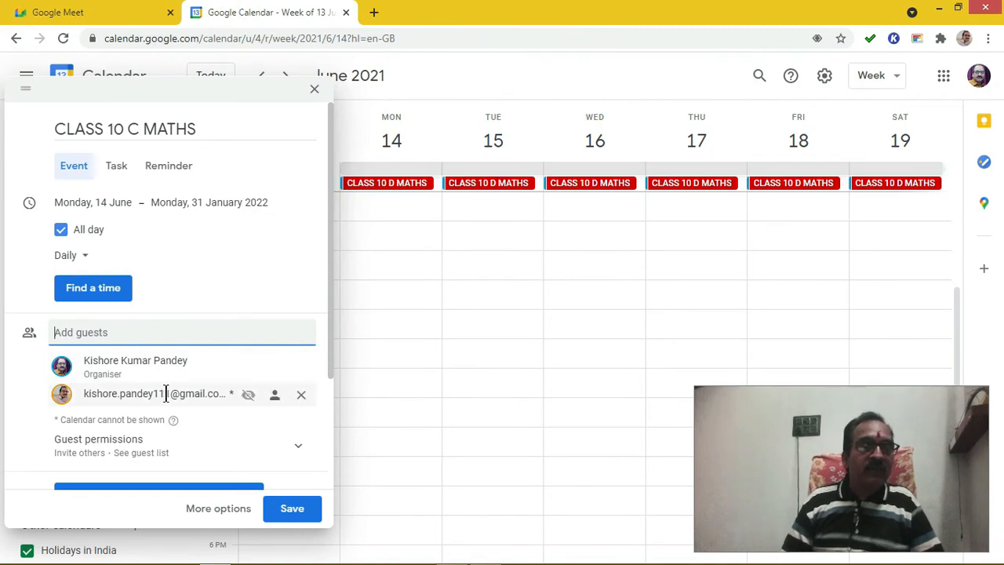
- Untick the Invite others and See guest list guest permissions
mouse_move(168, 398)
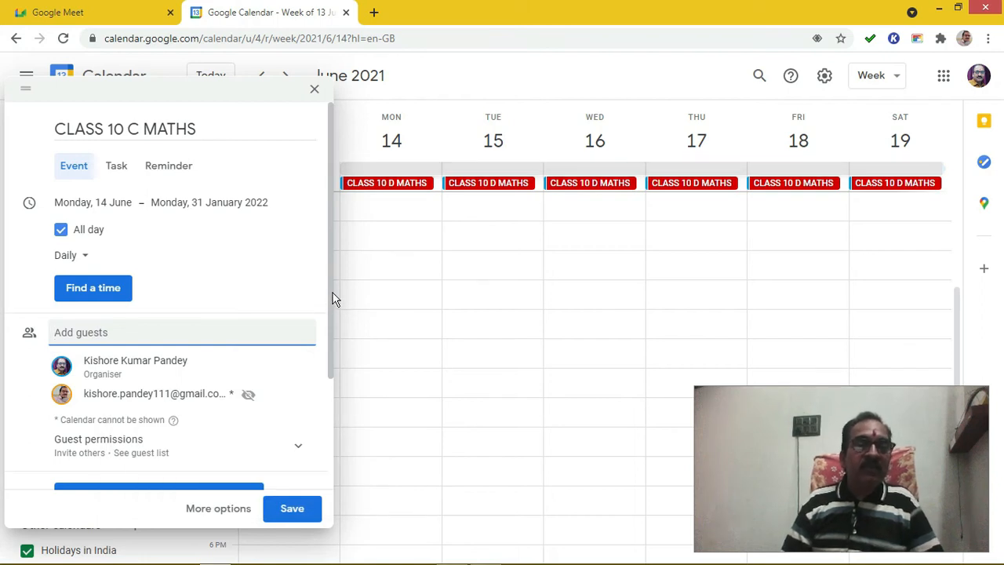
left_click_drag(329, 293, 336, 421)
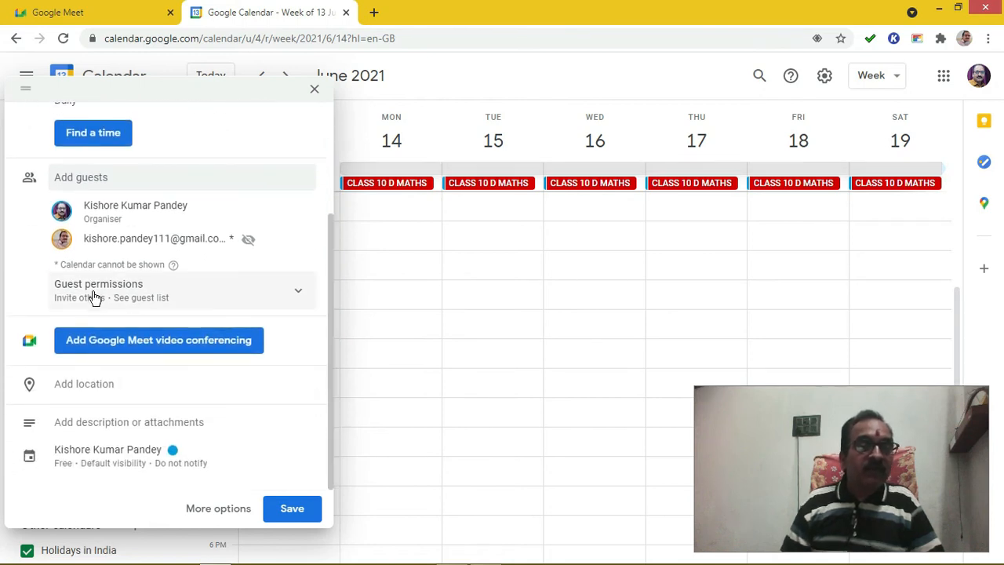
left_click(300, 295)
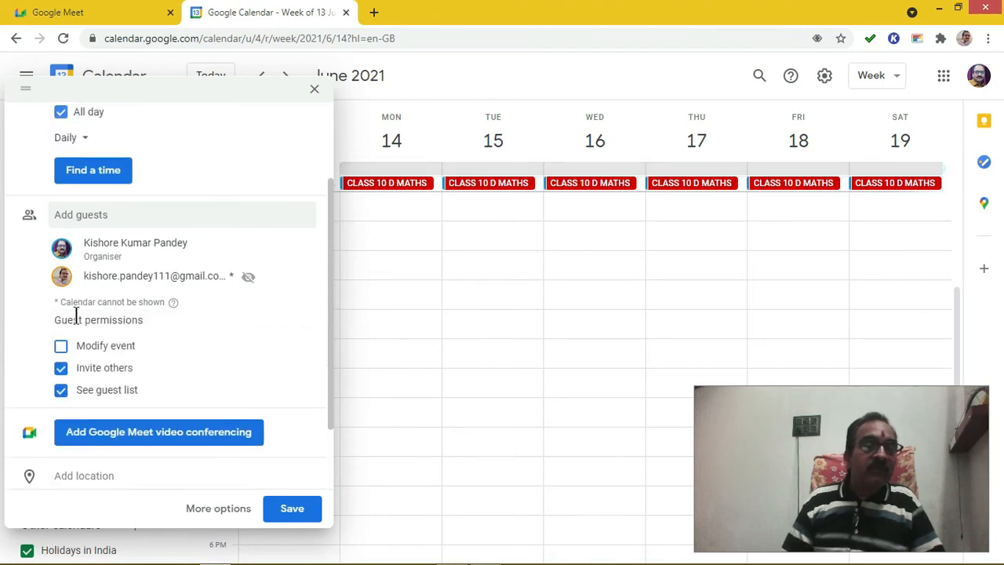
left_click(62, 369)
left_click(62, 391)
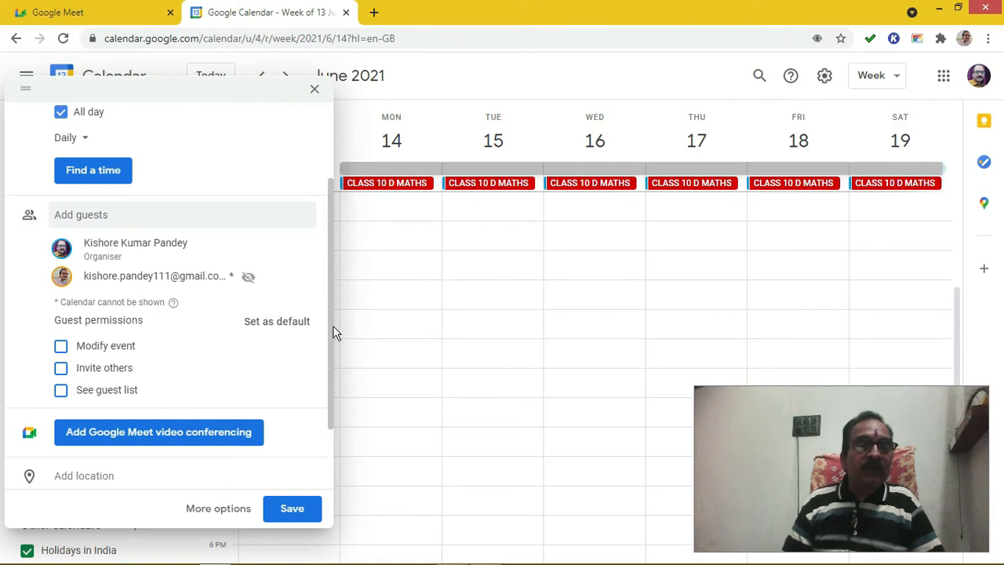
left_click_drag(331, 332, 324, 416)
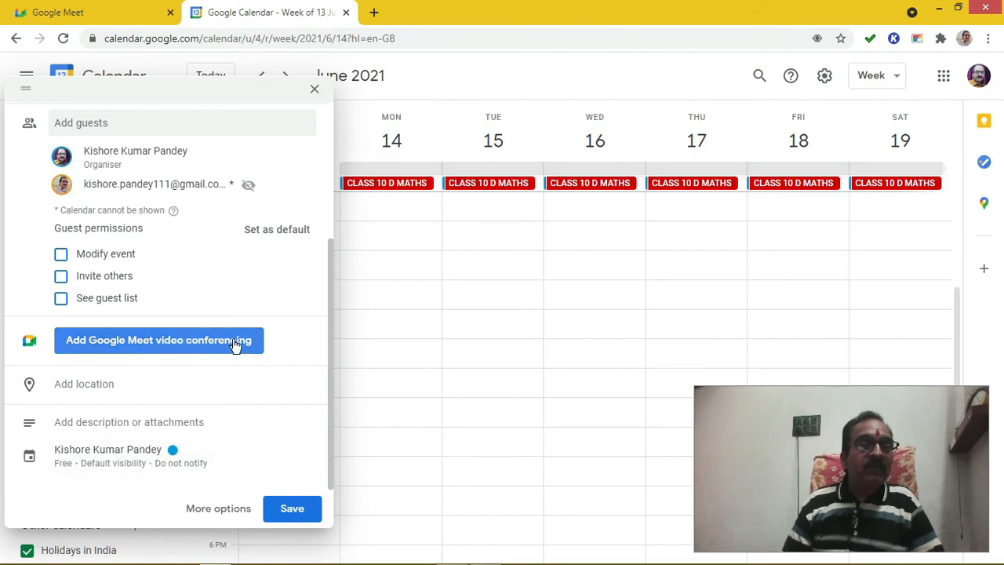
- Add a Google Meet link, copy its joining details, and save the event
left_click(144, 342)
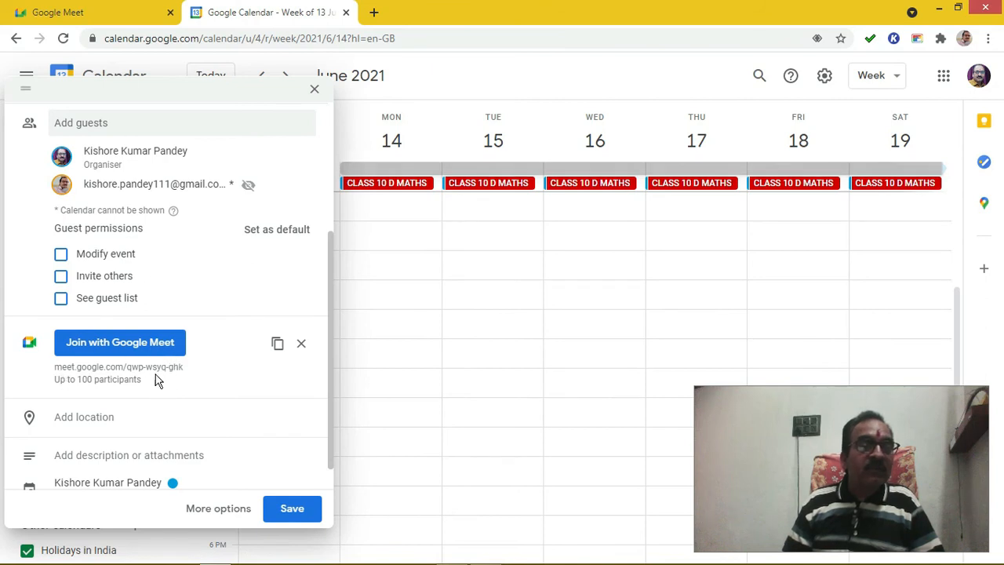
left_click(277, 347)
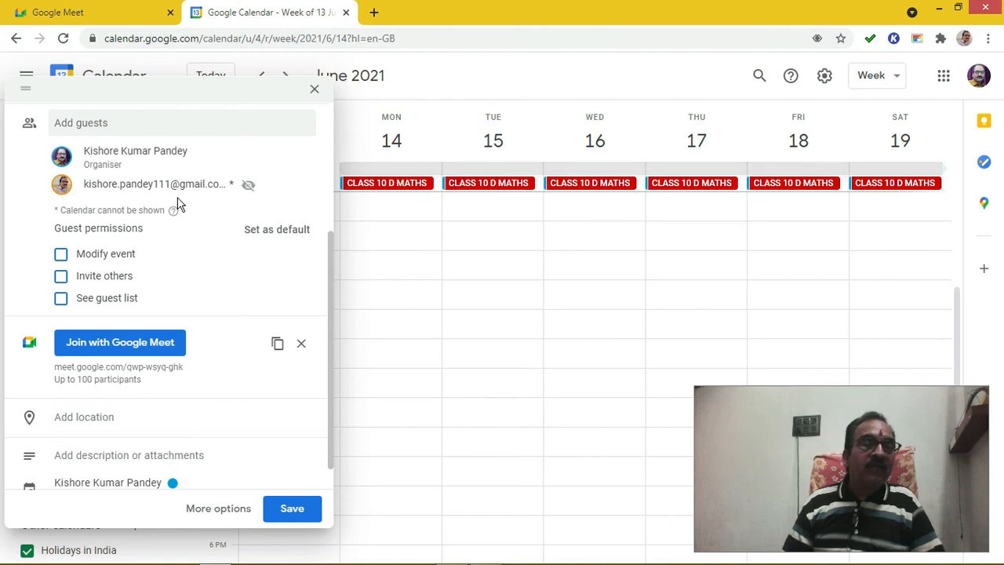
left_click(292, 510)
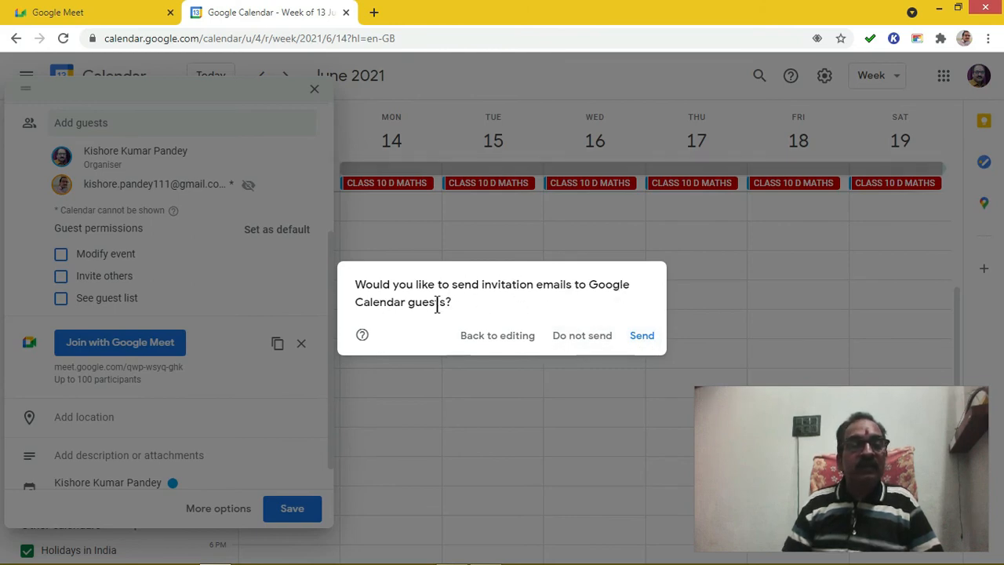
- Choose 'Do not send' so the event saves without e-mailing the guest
left_click(580, 337)
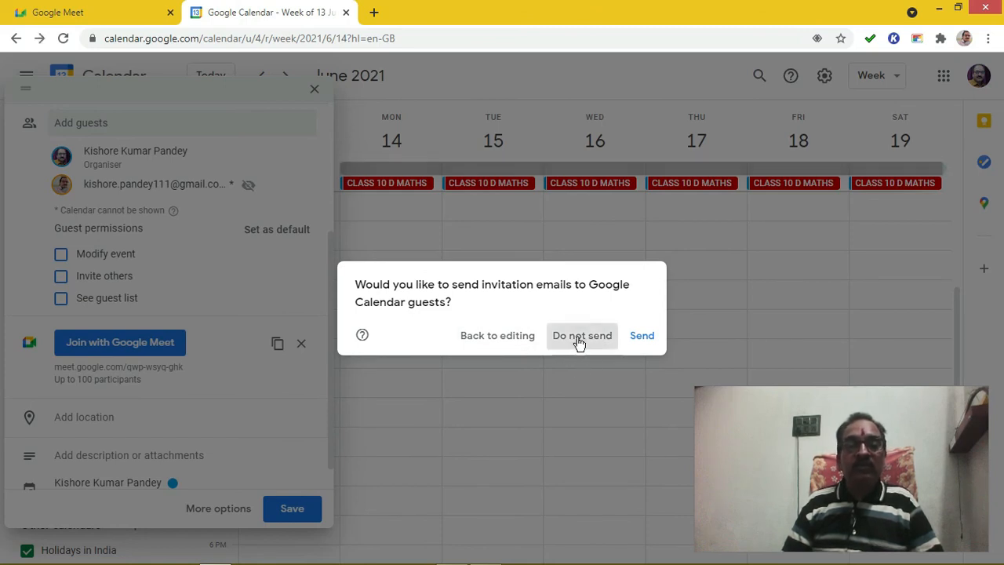